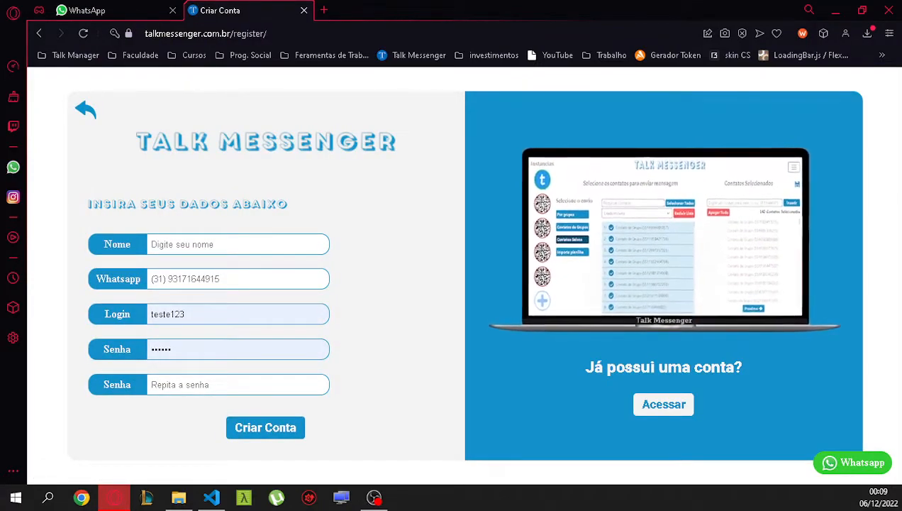
Fill the registration form with name, WhatsApp number, login and matching password, then submit.
{"action": "type", "text": "Higor"}
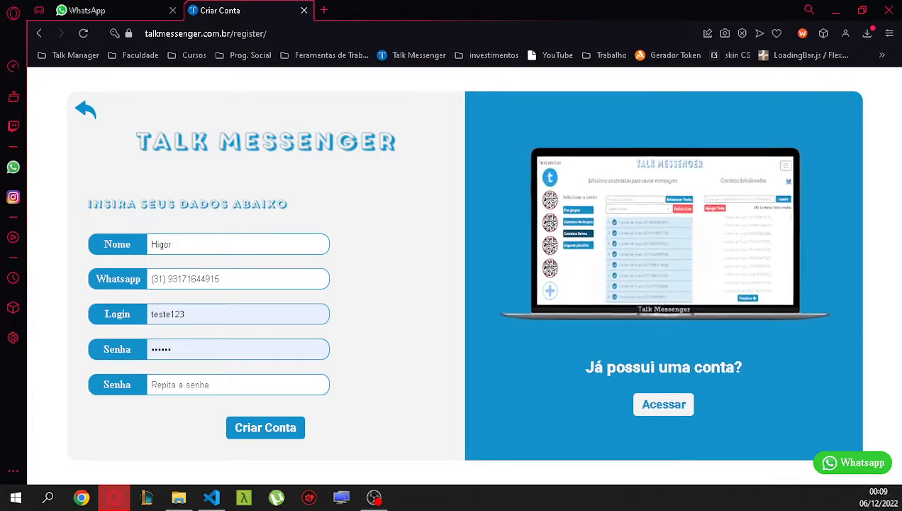
{"action": "key", "text": "Tab"}
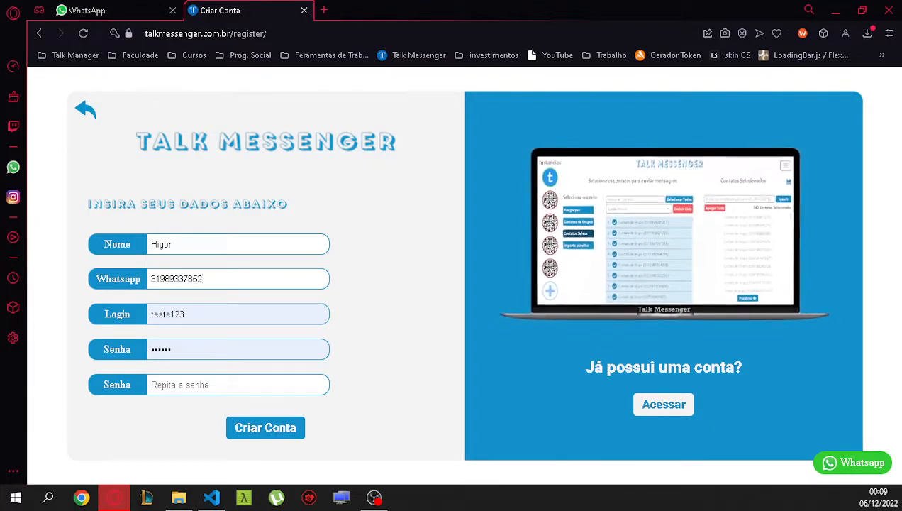
{"action": "key", "text": "Tab"}
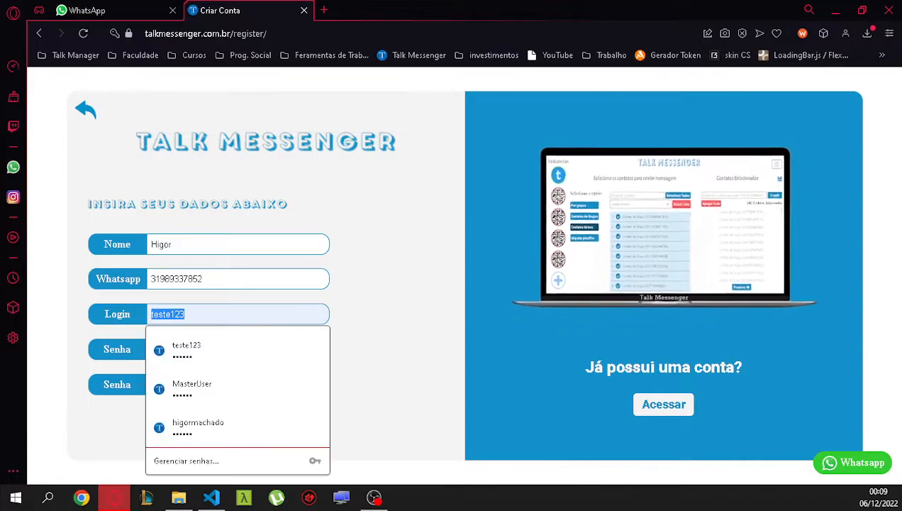
{"action": "key", "text": "BackSpace"}
{"action": "type", "text": "play"}
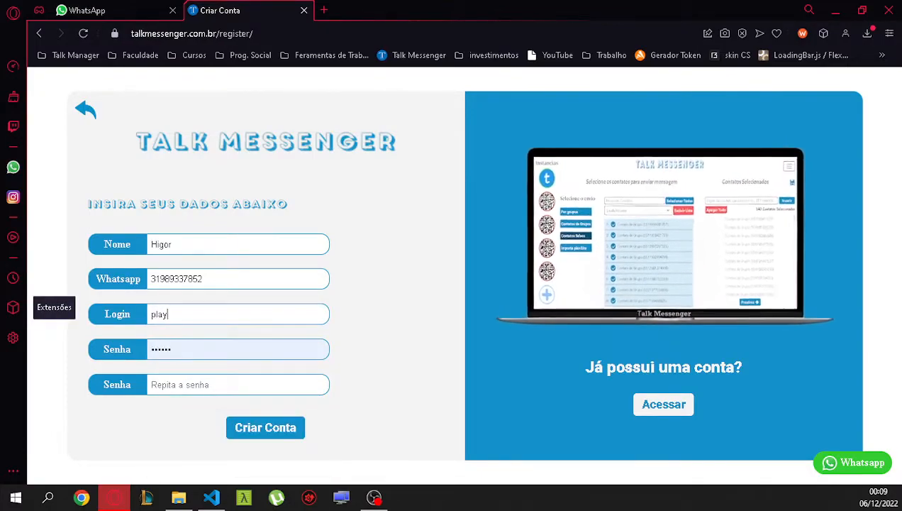
{"action": "type", "text": "007"}
{"action": "key", "text": "Tab"}
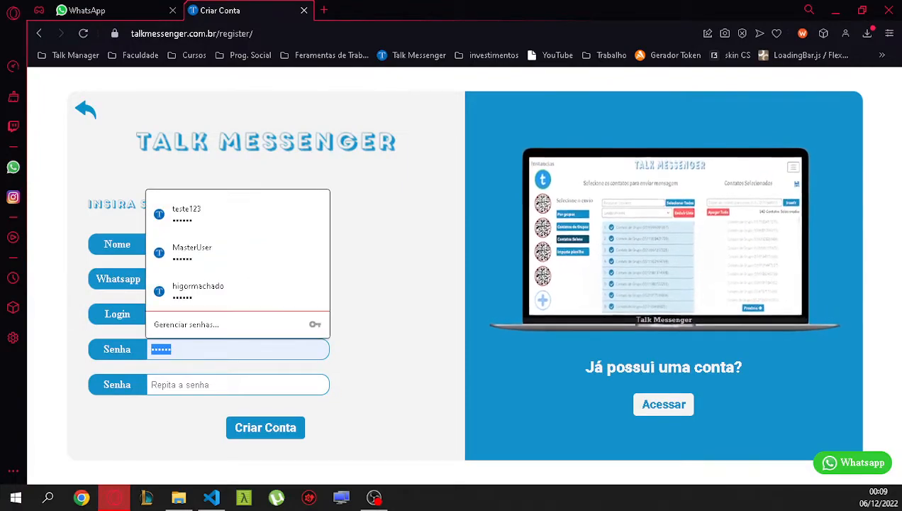
{"action": "key", "text": "BackSpace"}
{"action": "type", "text": "••••••"}
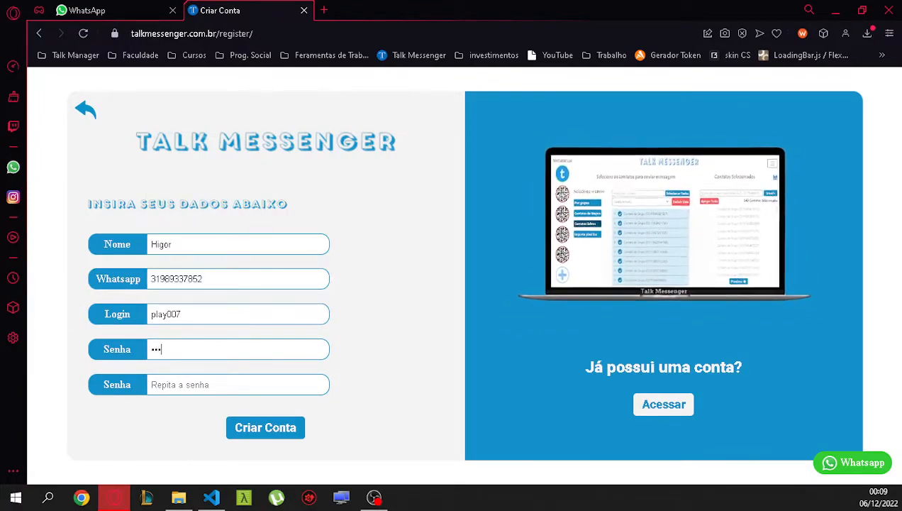
{"action": "key", "text": "Tab"}
{"action": "type", "text": "••••••"}
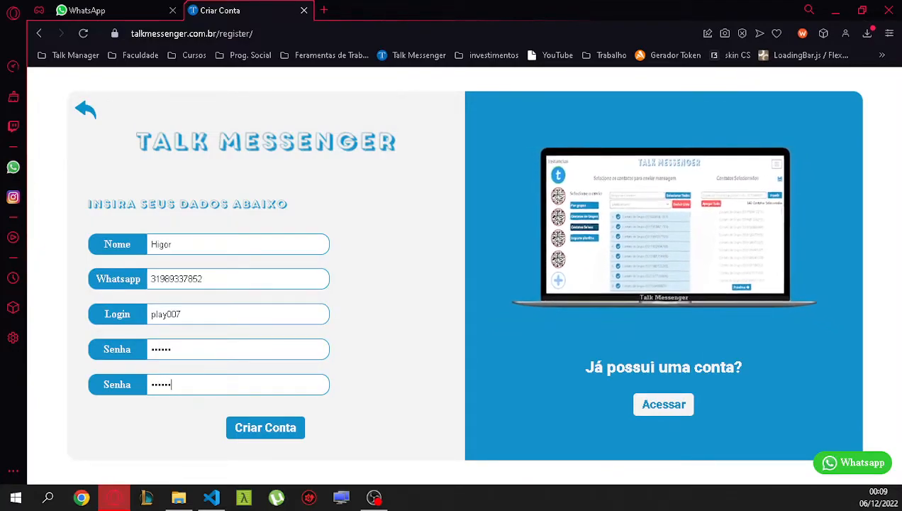
{"action": "key", "text": "Return"}
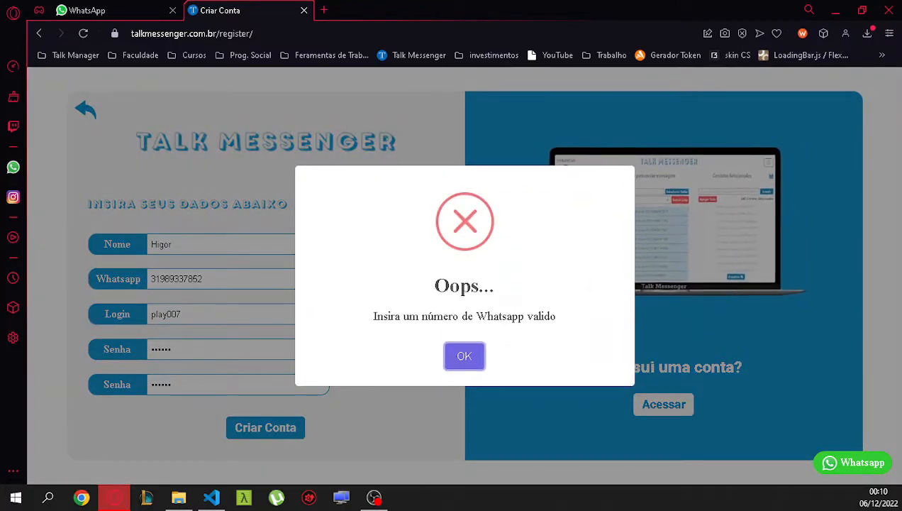
Dismiss the invalid-number error, correct the WhatsApp number's last digit, and resubmit.
{"action": "key", "text": "Return"}
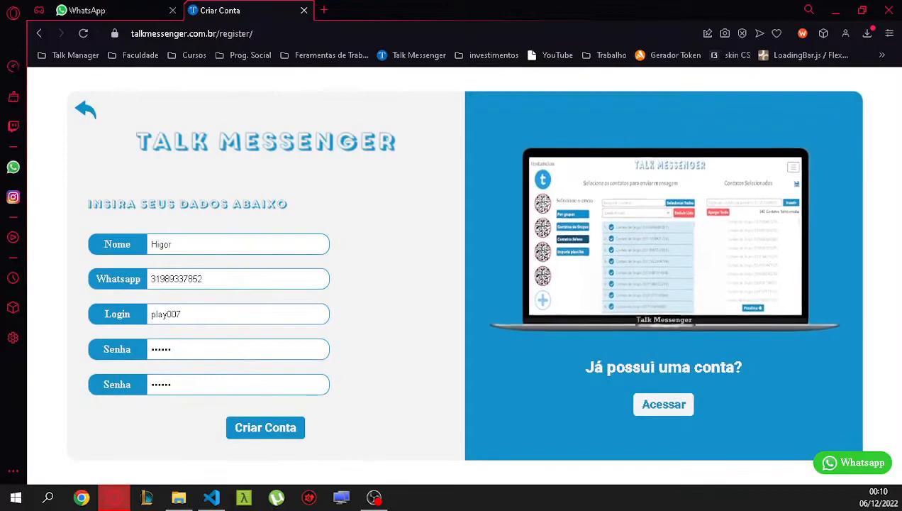
{"action": "key", "text": "BackSpace"}
{"action": "type", "text": "3"}
{"action": "key", "text": "Return"}
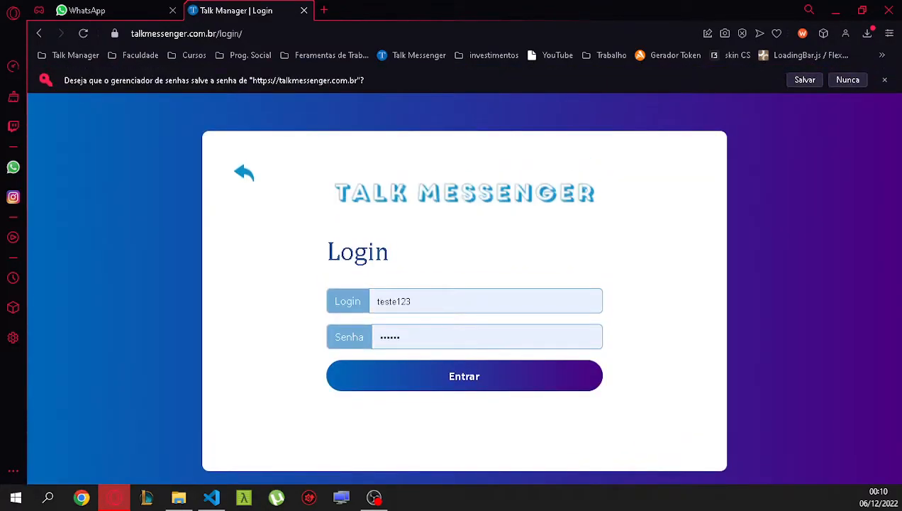
Replace the autofilled credentials with the new account's login and password and log in.
{"action": "double_click", "coordinate": [394, 302]}
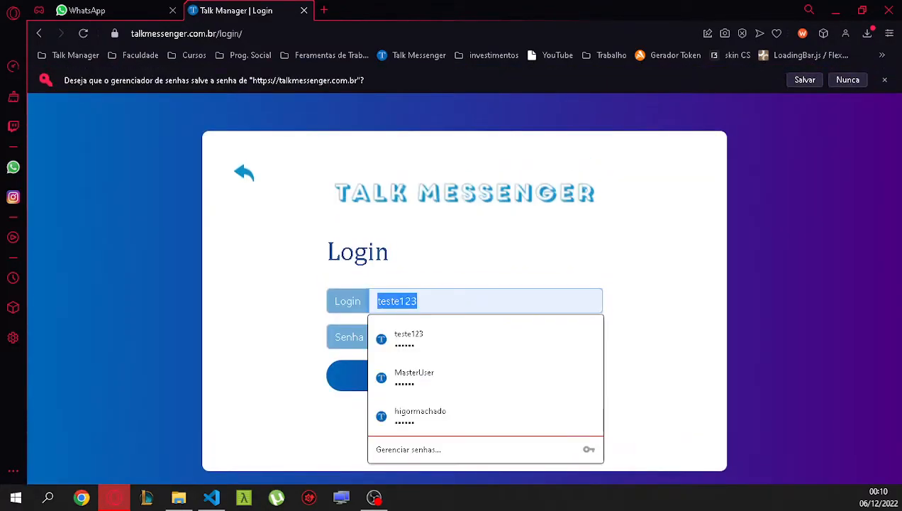
{"action": "key", "text": "BackSpace"}
{"action": "type", "text": "play007"}
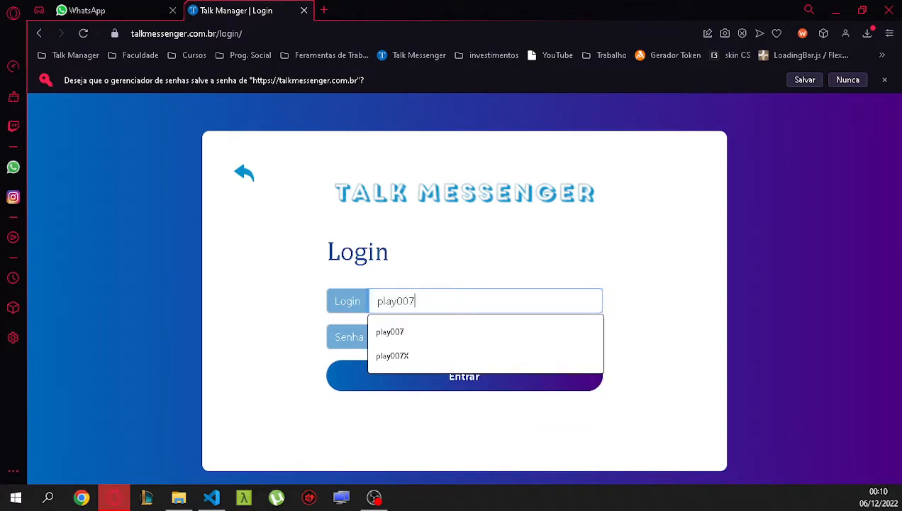
{"action": "key", "text": "Down"}
{"action": "key", "text": "Return"}
{"action": "key", "text": "Tab"}
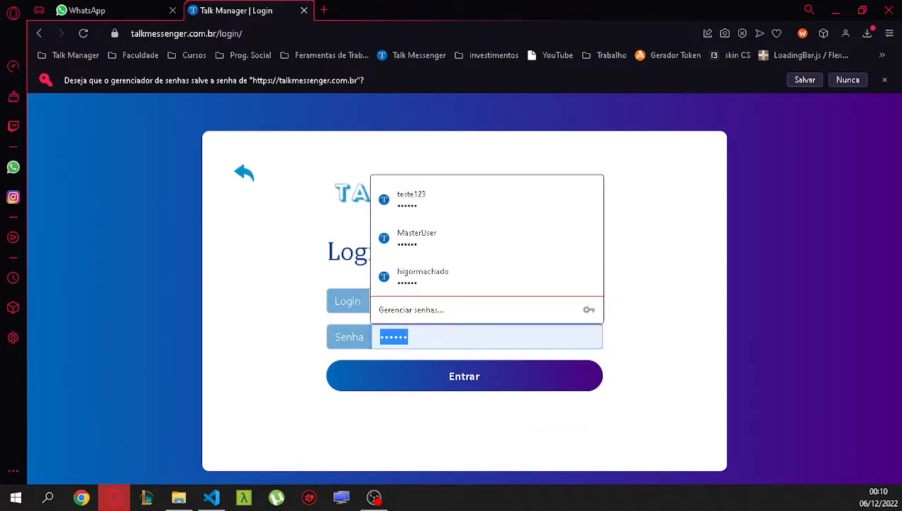
{"action": "type", "text": "••••••"}
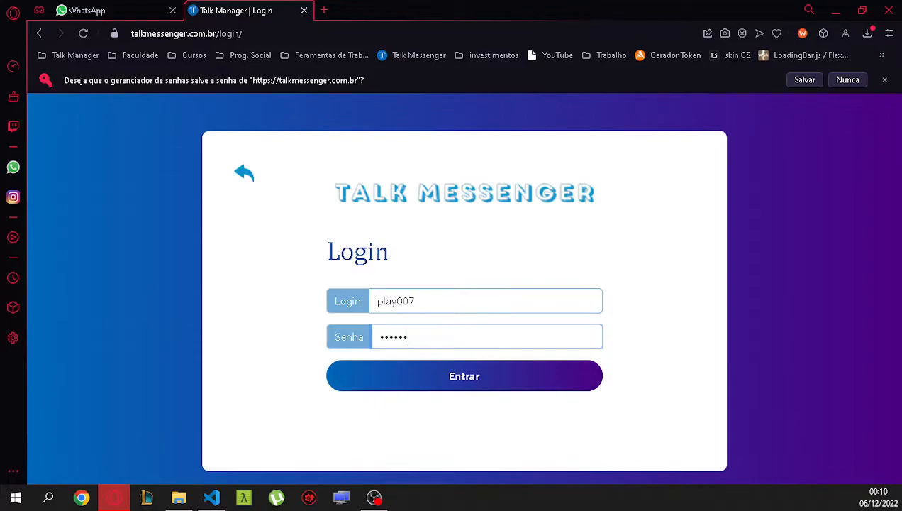
{"action": "key", "text": "Return"}
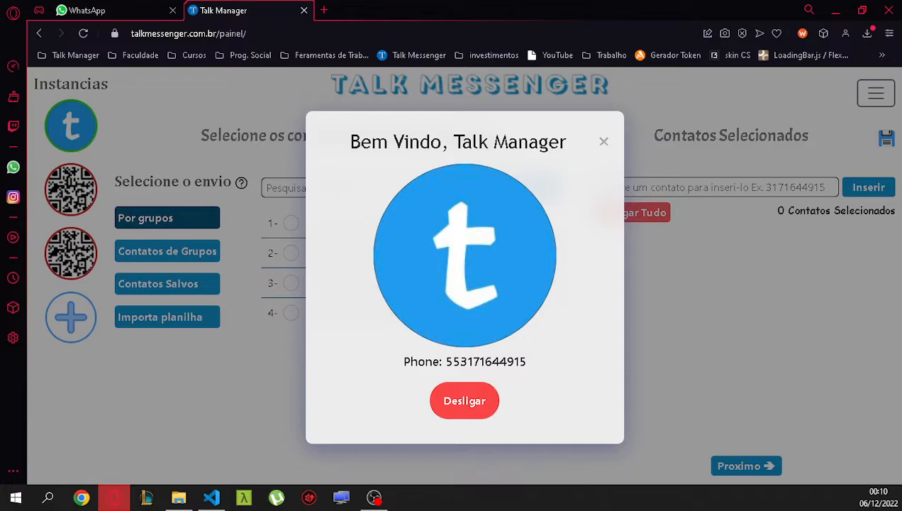
Close the welcome message, tick both Grupo 2 contacts under Contatos de Grupos, and proceed.
{"action": "left_click", "coordinate": [604, 141]}
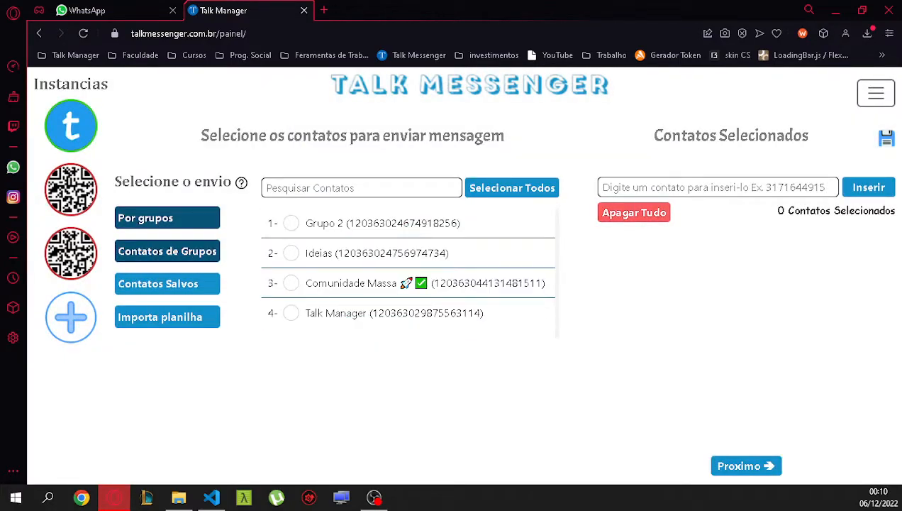
{"action": "left_click", "coordinate": [168, 251]}
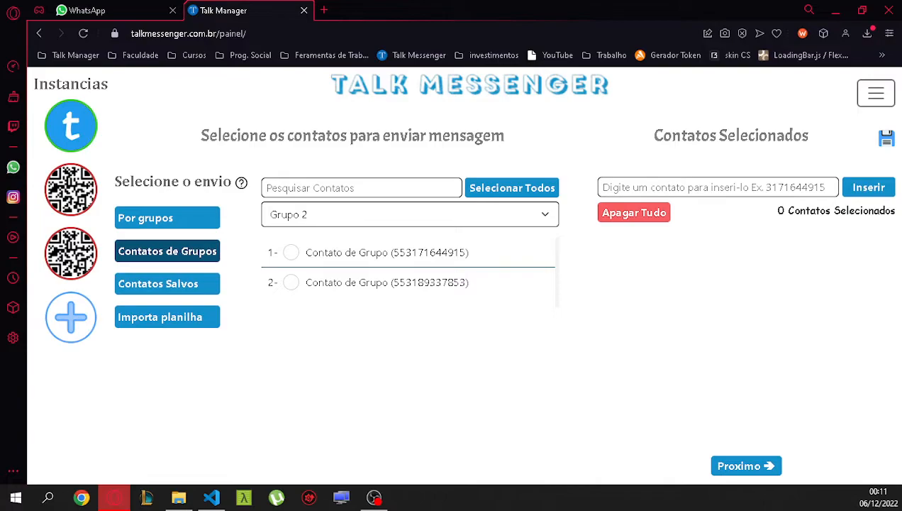
{"action": "left_click", "coordinate": [387, 252]}
{"action": "left_click", "coordinate": [386, 282]}
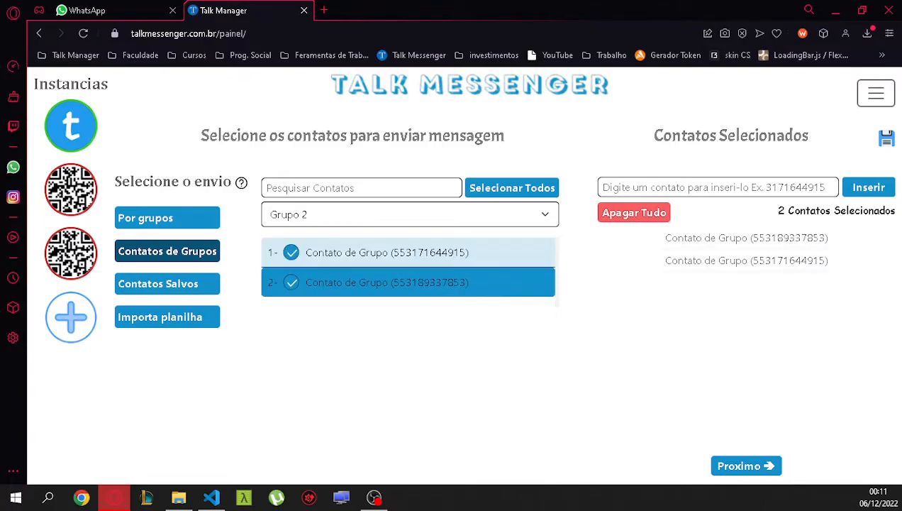
{"action": "left_click", "coordinate": [746, 466]}
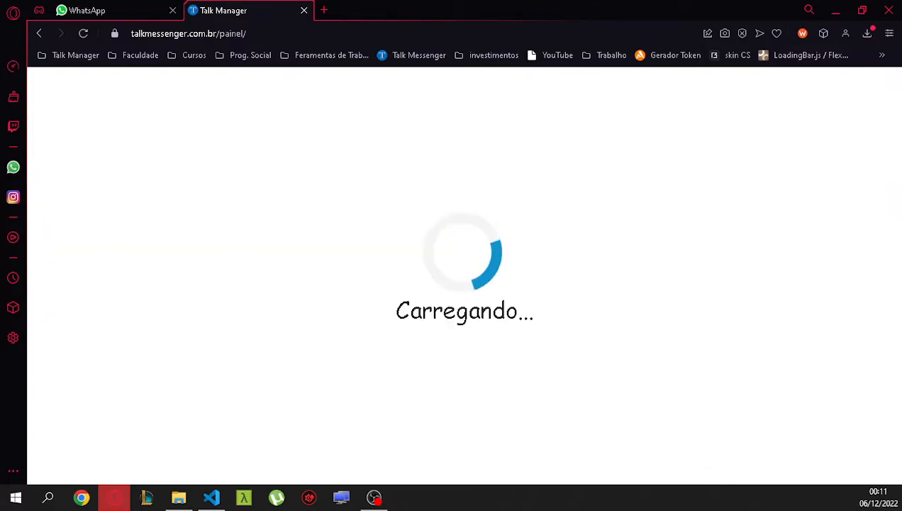
Add the message 'Olá, tudo bem?' to the campaign script.
{"action": "left_click", "coordinate": [652, 430]}
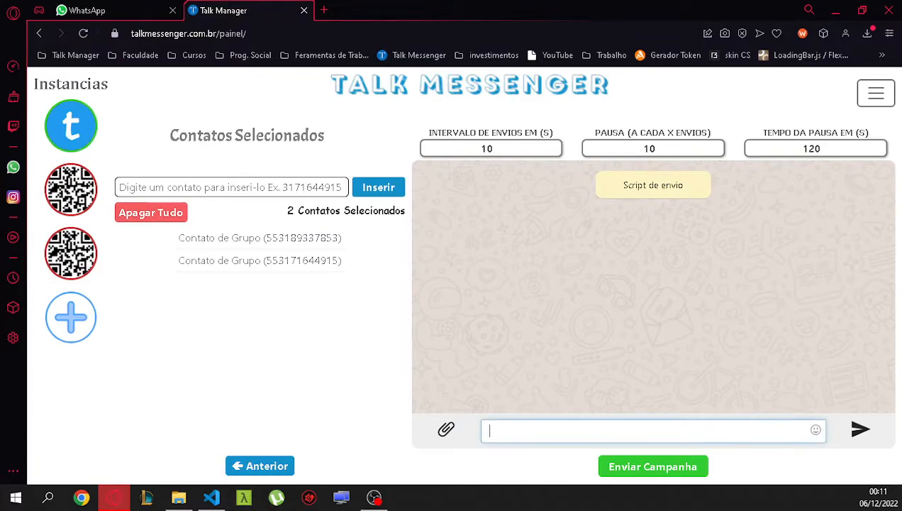
{"action": "type", "text": "Olá, te"}
{"action": "key", "text": "BackSpace"}
{"action": "key", "text": "BackSpace"}
{"action": "type", "text": "tudo bem?"}
{"action": "key", "text": "Return"}
{"action": "key", "text": "BackSpace"}
{"action": "left_click", "coordinate": [860, 429]}
Attach a video file as media with the caption 'nosso video'.
{"action": "left_click", "coordinate": [446, 429]}
{"action": "left_click", "coordinate": [443, 391]}
{"action": "left_click", "coordinate": [397, 282]}
{"action": "left_click", "coordinate": [299, 356]}
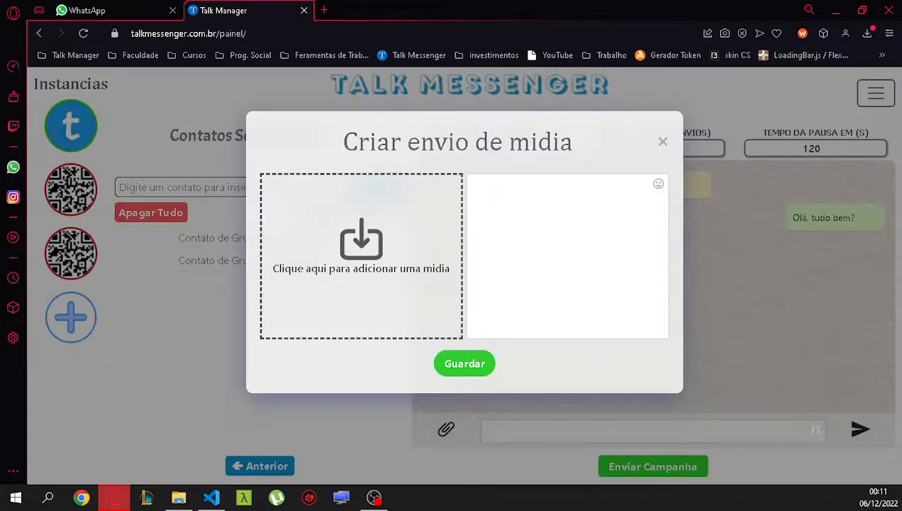
{"action": "left_click", "coordinate": [554, 241]}
{"action": "type", "text": "no"}
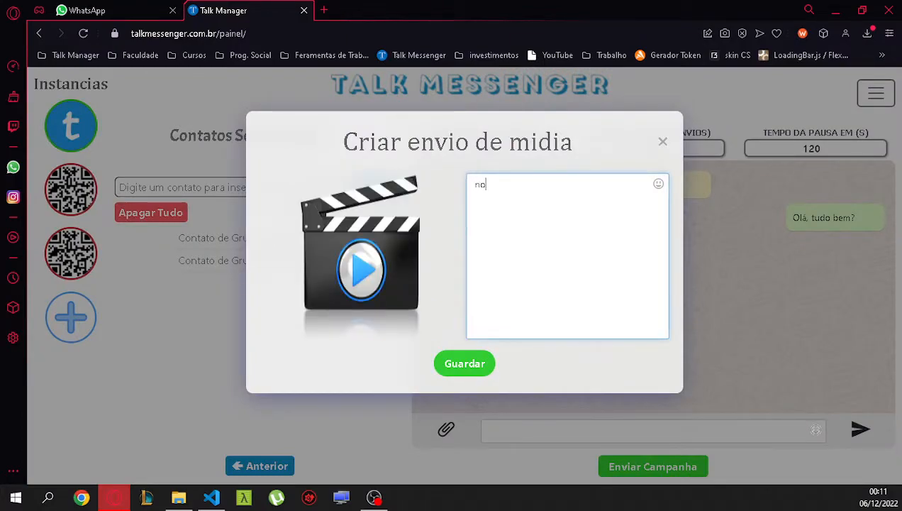
{"action": "type", "text": "sso video"}
Save the 'nosso video' clip and start a contact link with the group contact's number.
{"action": "left_click", "coordinate": [464, 363]}
{"action": "left_click", "coordinate": [446, 429]}
{"action": "left_click", "coordinate": [441, 351]}
{"action": "left_click", "coordinate": [464, 191]}
{"action": "left_click", "coordinate": [454, 222]}
Set the contact link's text to 'Olá, tudo bem?' and add it to the script.
{"action": "left_click", "coordinate": [454, 238]}
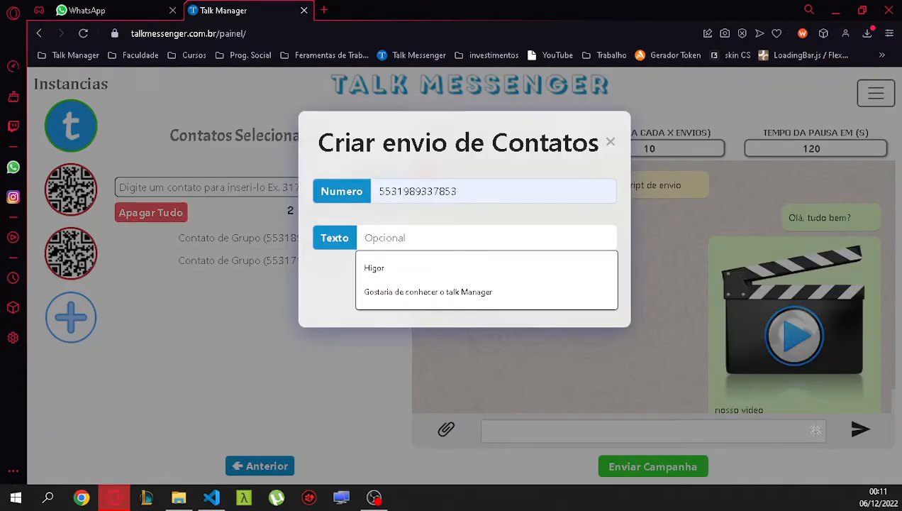
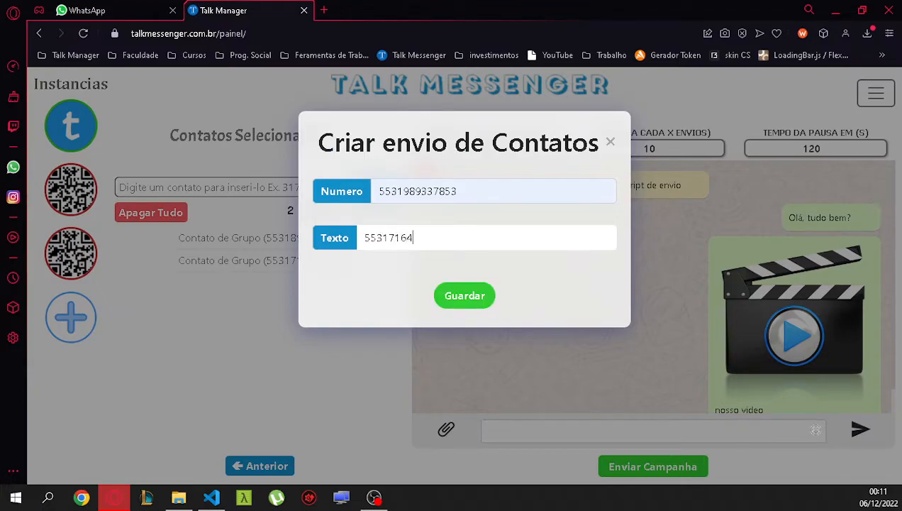
{"action": "left_click_drag", "start_coordinate": [437, 238], "coordinate": [158, 227]}
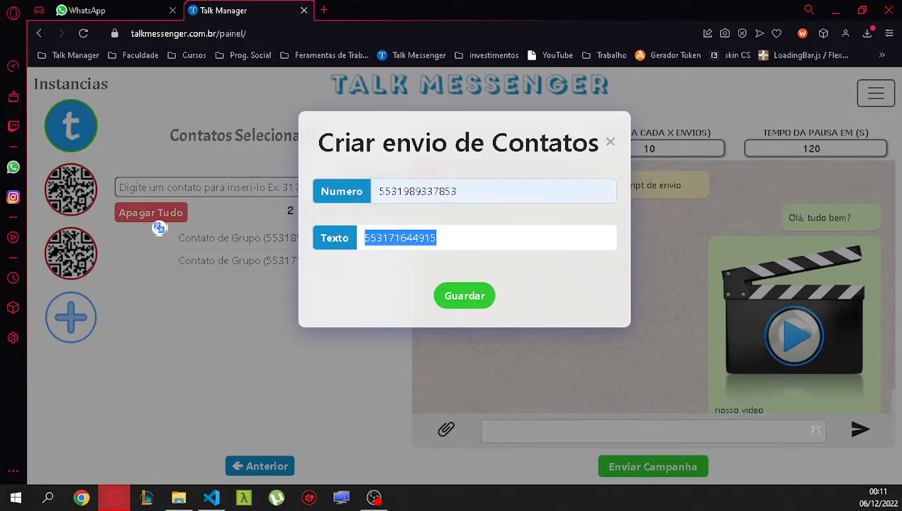
{"action": "key", "text": "BackSpace"}
{"action": "type", "text": "Ol"}
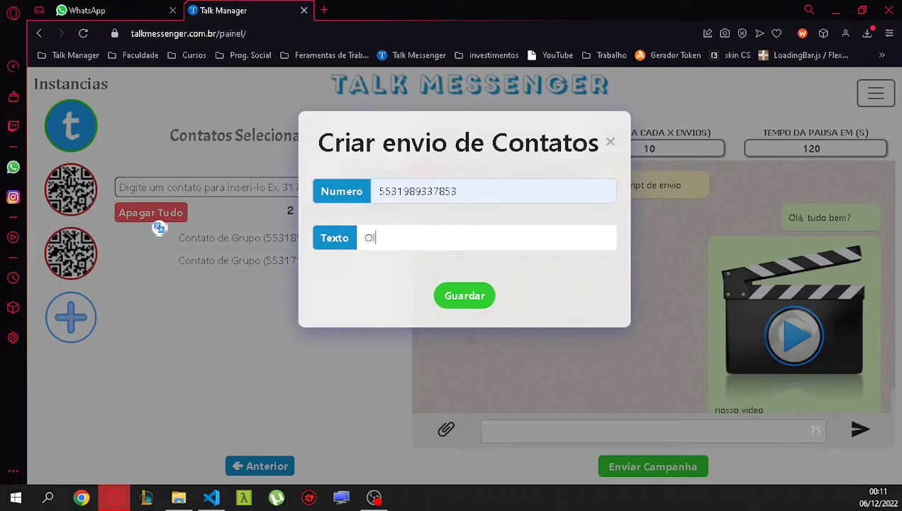
{"action": "type", "text": "á, tudo bem?"}
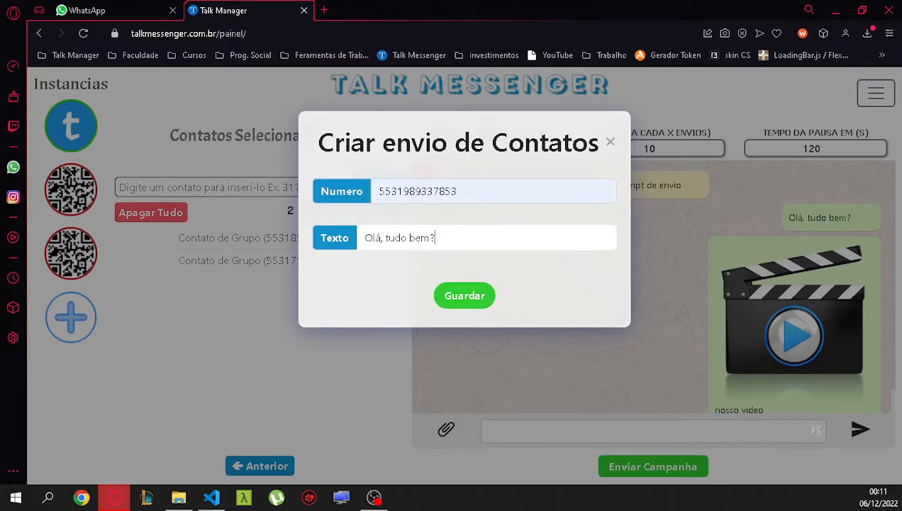
{"action": "key", "text": "Return"}
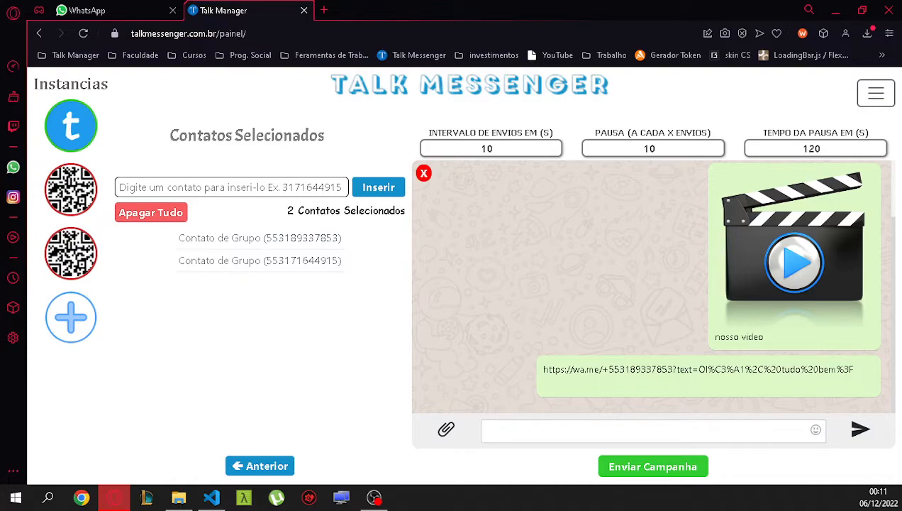
Lower Intervalo de envios from 10 to 3 seconds.
{"action": "left_click", "coordinate": [494, 148]}
{"action": "left_click_drag", "start_coordinate": [477, 133], "coordinate": [537, 134]}
{"action": "left_click", "coordinate": [560, 135]}
{"action": "left_click", "coordinate": [659, 148]}
{"action": "left_click", "coordinate": [822, 148]}
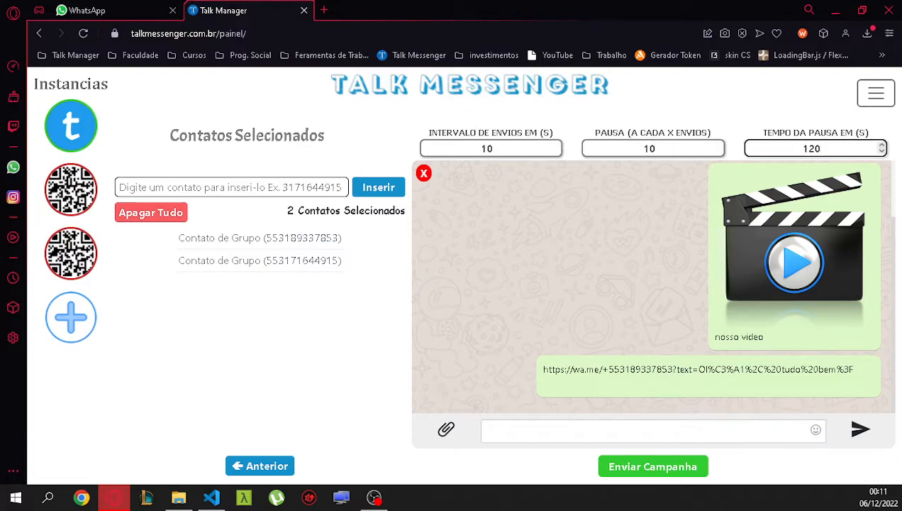
{"action": "left_click", "coordinate": [557, 151]}
{"action": "left_click", "coordinate": [556, 151]}
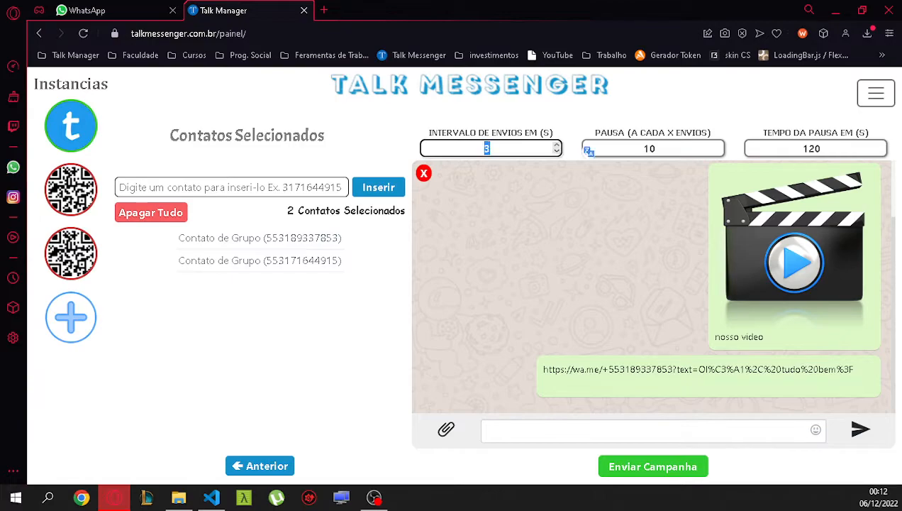
Check WhatsApp Web, then launch the campaign with Enviar Campanha.
{"action": "left_click", "coordinate": [114, 10]}
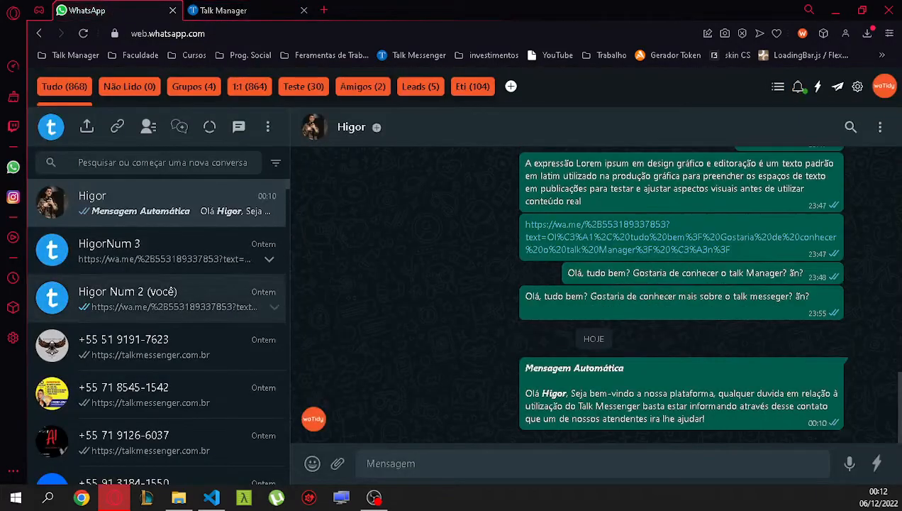
{"action": "left_click", "coordinate": [241, 11]}
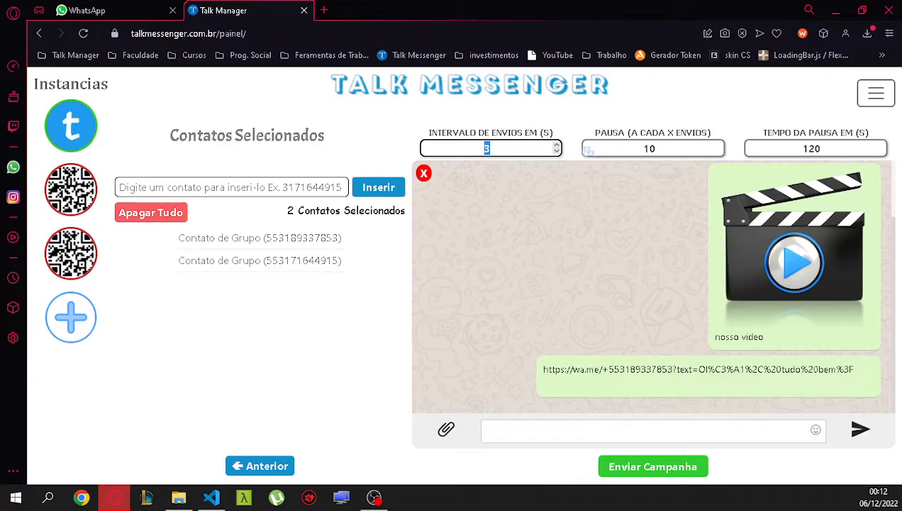
{"action": "left_click", "coordinate": [654, 465]}
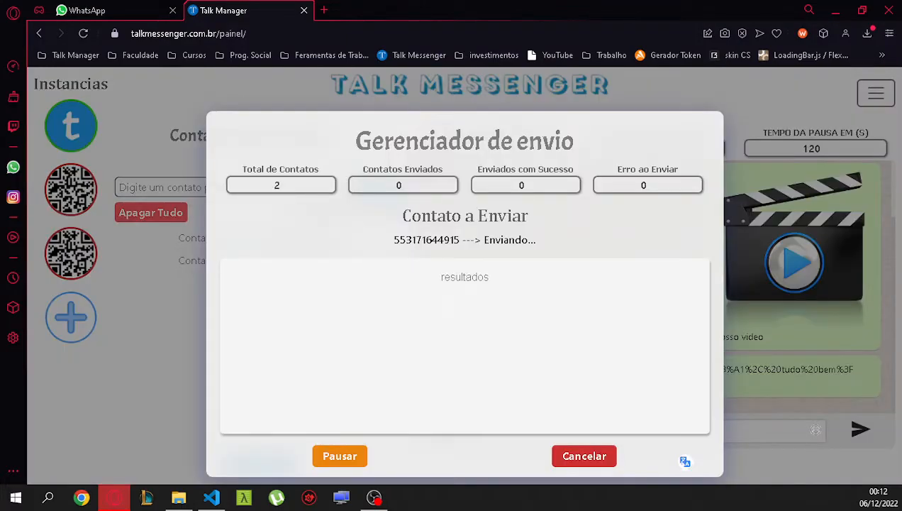
Watch sending progress until the first contact shows Enviado com Sucesso, then go to WhatsApp Web.
{"action": "left_click_drag", "start_coordinate": [356, 142], "coordinate": [500, 143]}
{"action": "left_click", "coordinate": [518, 151]}
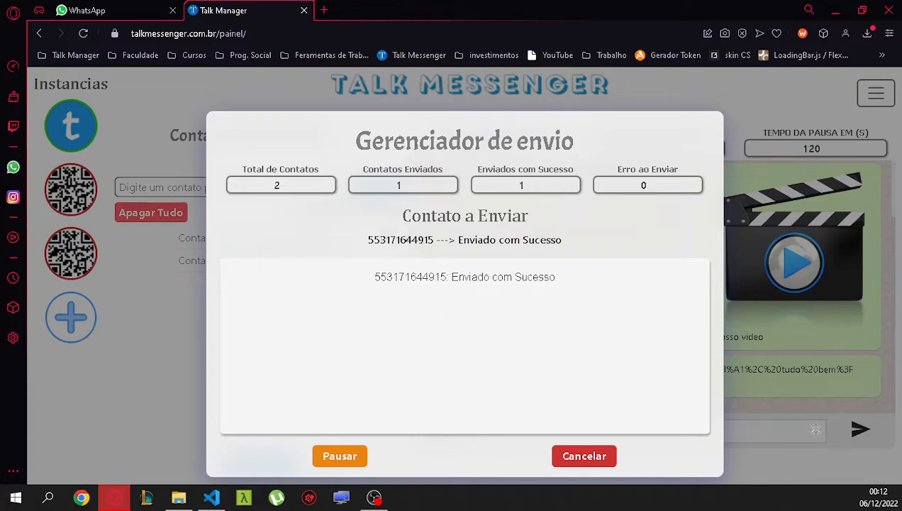
{"action": "left_click", "coordinate": [106, 10]}
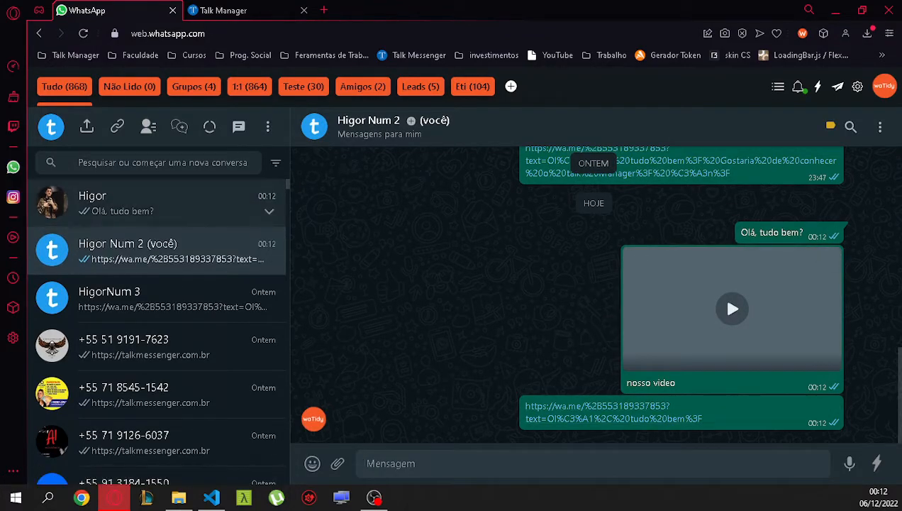
Open the recipient's chat and follow the delivered wa.me link into a WhatsApp Web chat.
{"action": "left_click", "coordinate": [156, 203]}
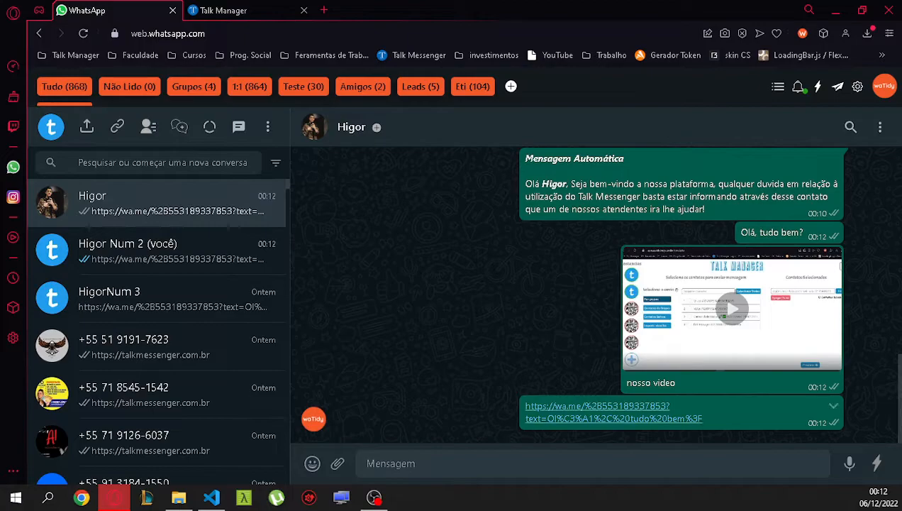
{"action": "left_click", "coordinate": [613, 412]}
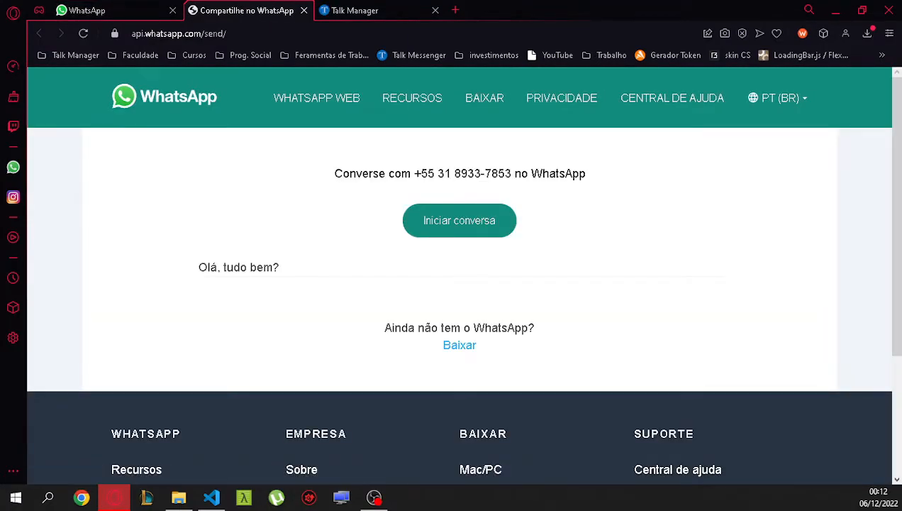
{"action": "left_click", "coordinate": [460, 221]}
{"action": "left_click", "coordinate": [459, 290]}
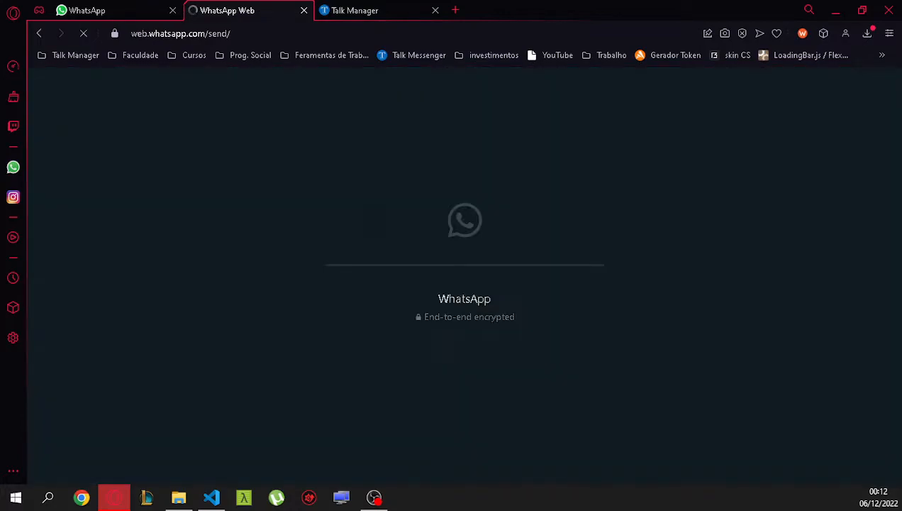